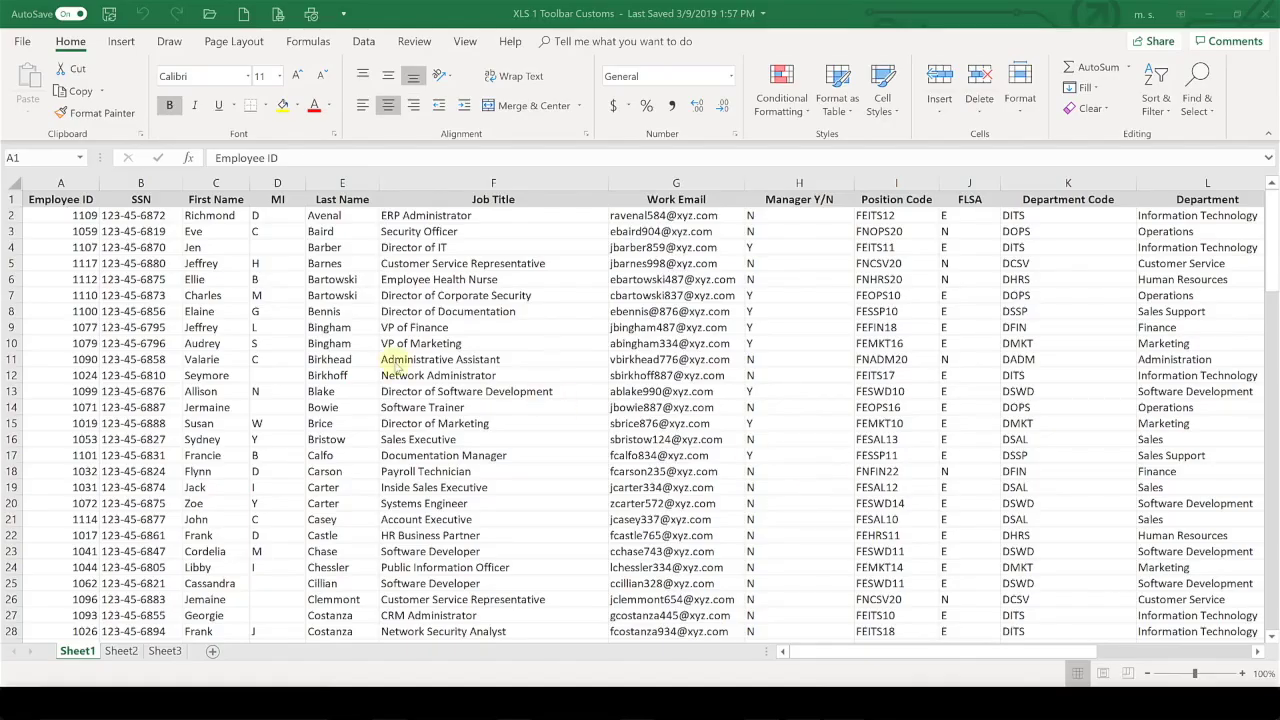
Step: Show Average, Count and Sum on the status bar and check them with the Employee ID column selected
left_click(62, 184)
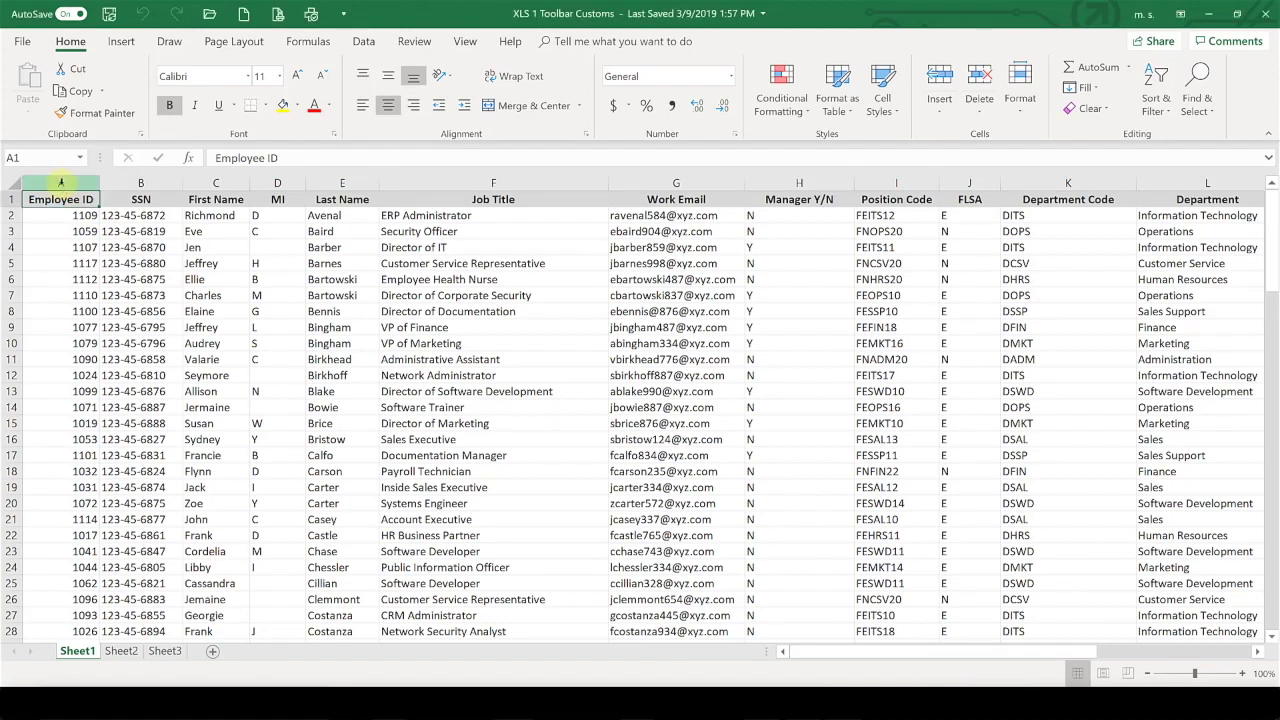
left_click(61, 183)
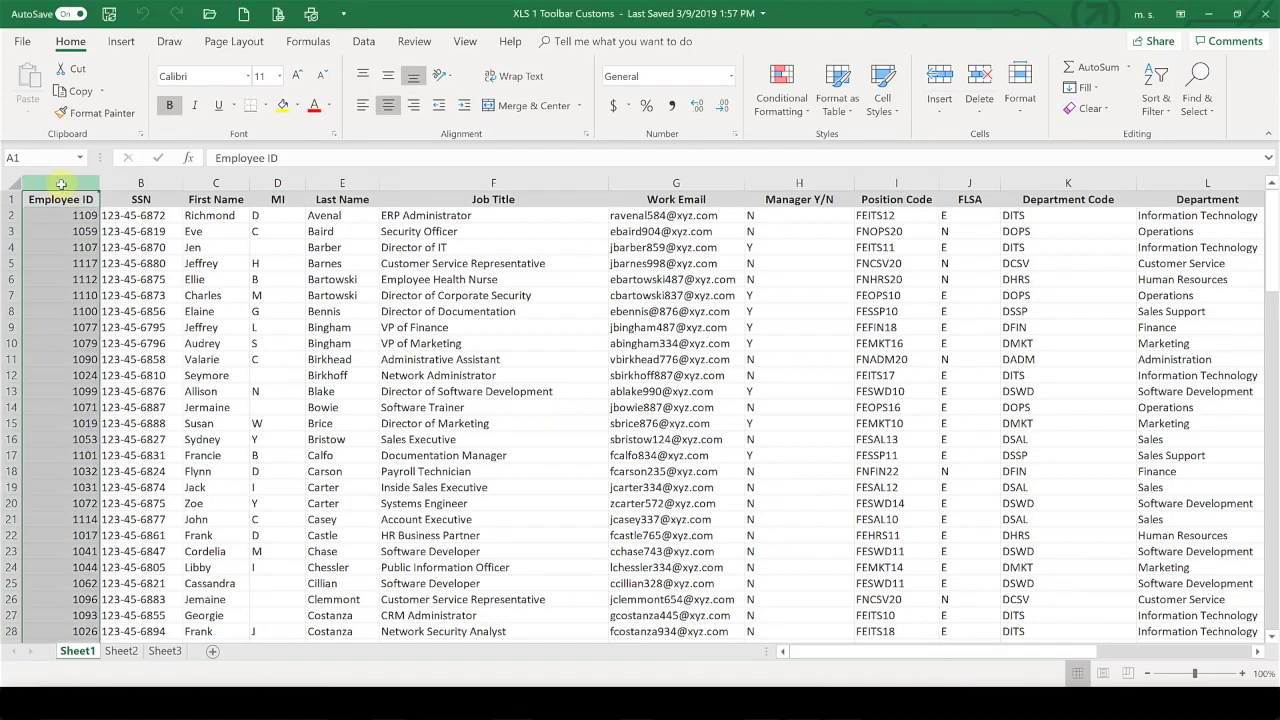
right_click(896, 674)
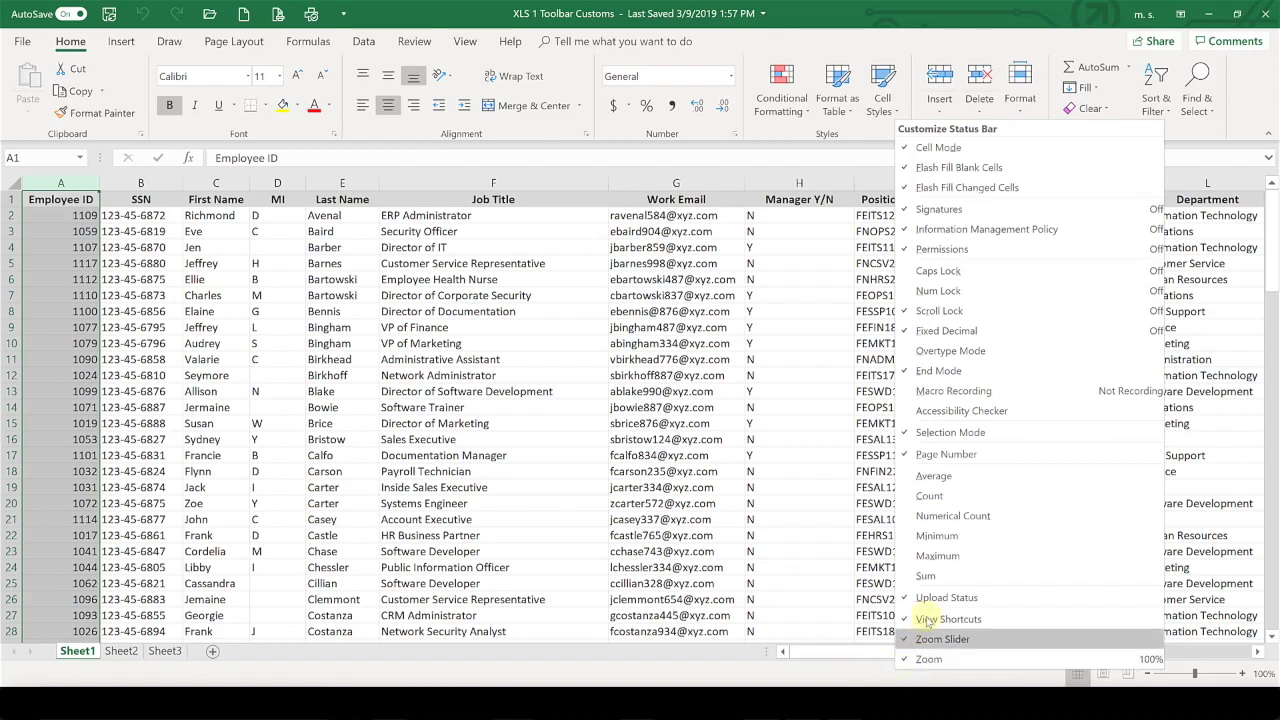
left_click(930, 496)
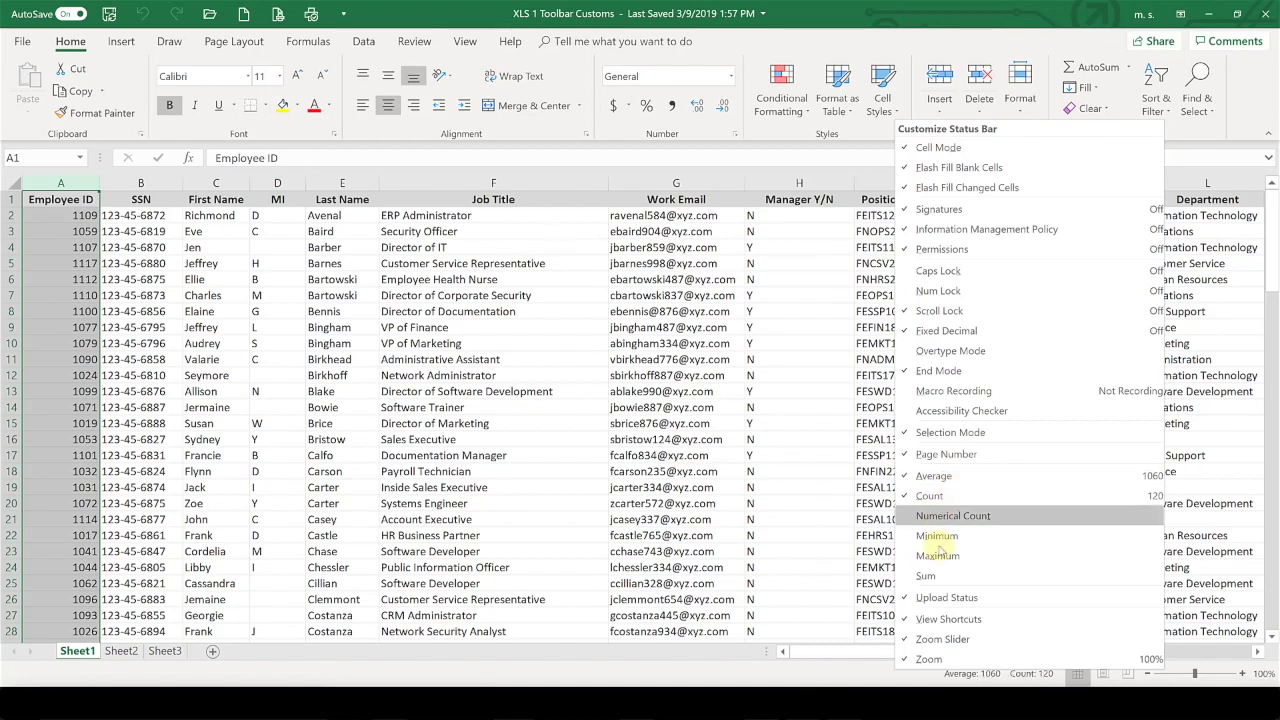
left_click(944, 577)
left_click(828, 680)
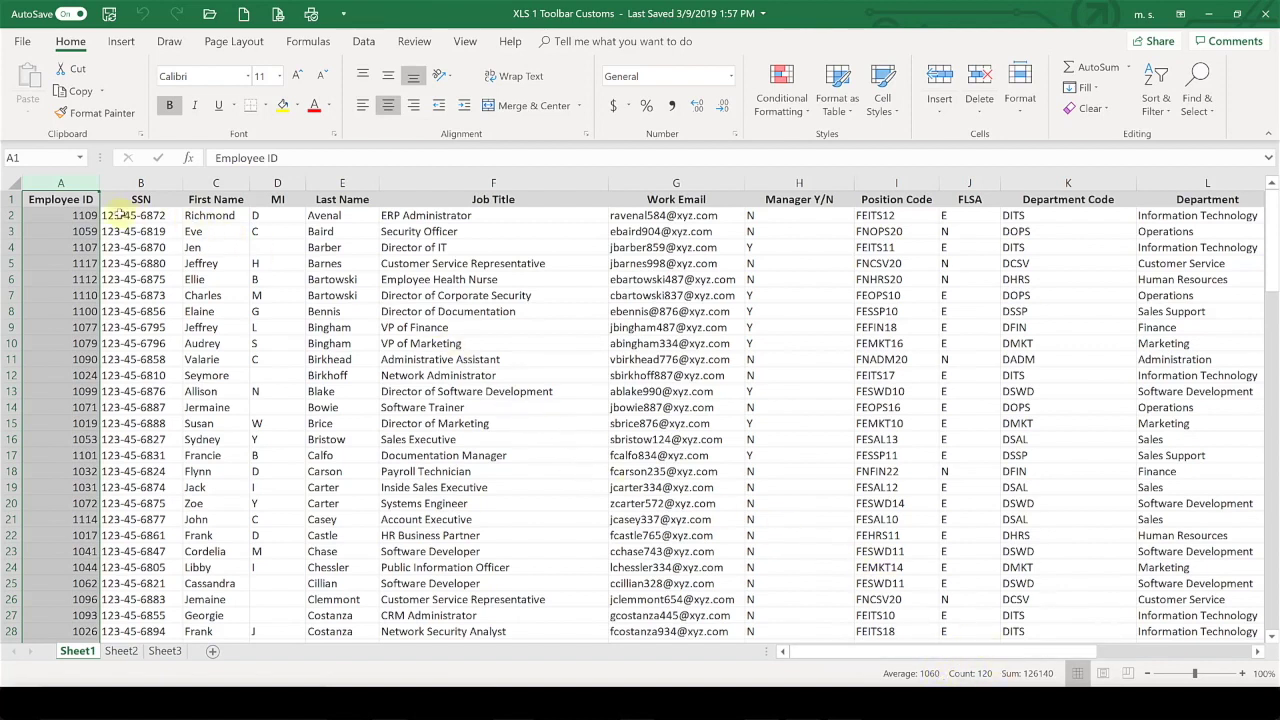
left_click(63, 200)
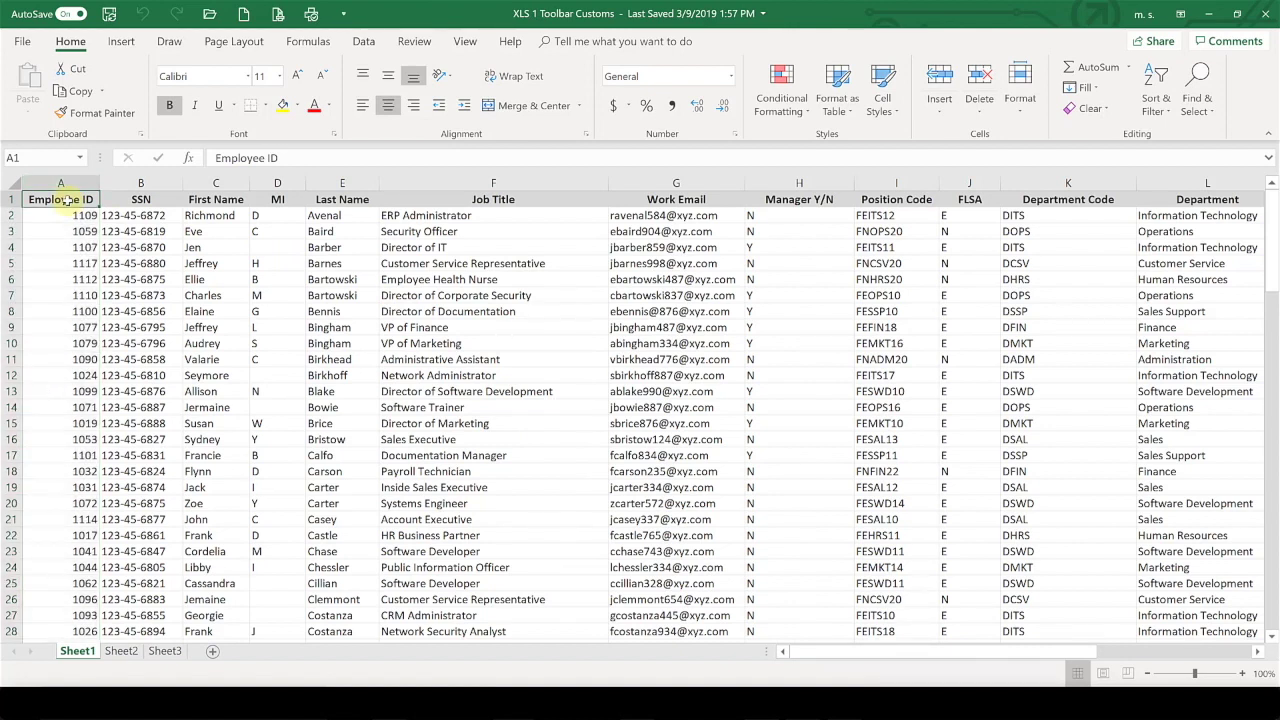
left_click(65, 183)
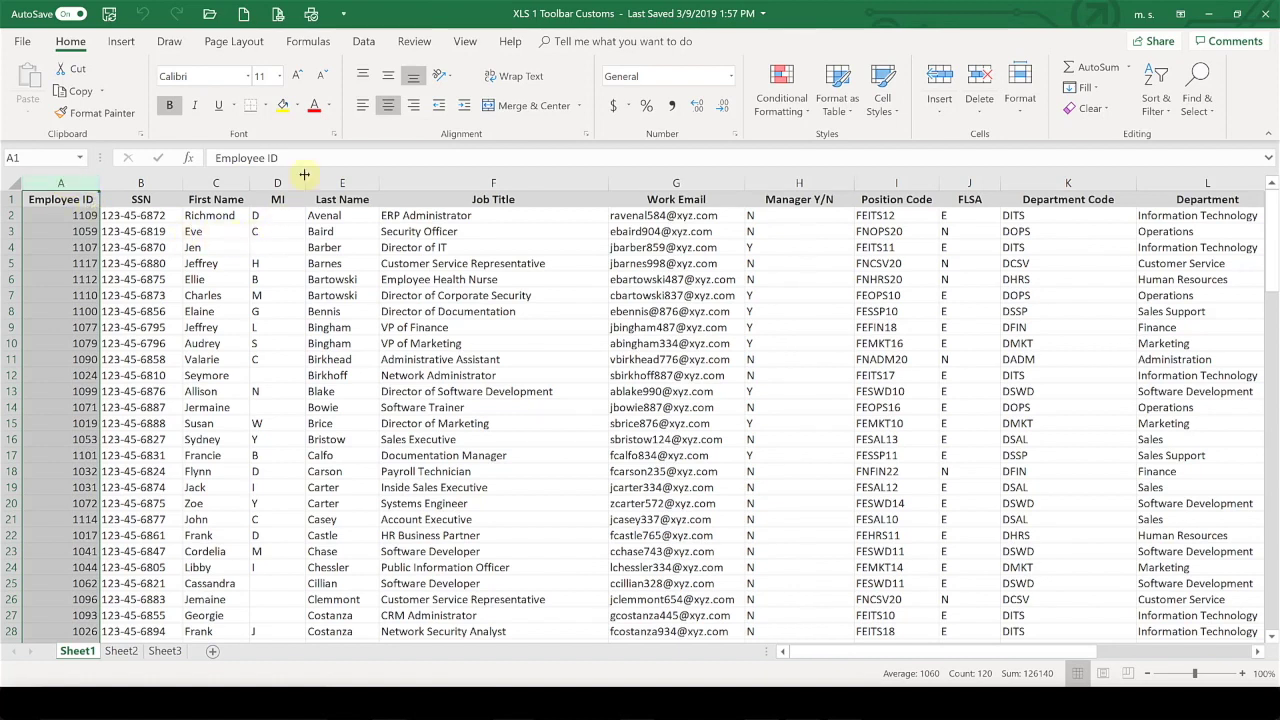
Step: Add the Document Location command from All Commands to the Quick Access Toolbar for all documents
left_click(346, 13)
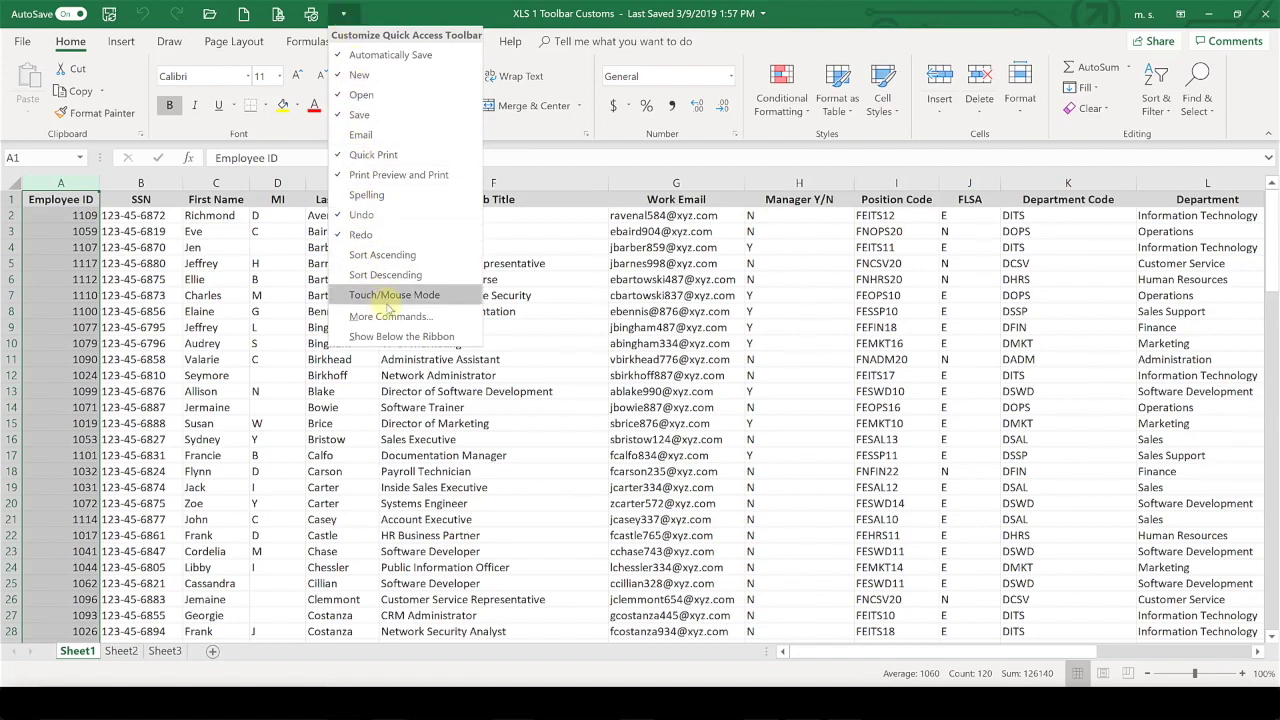
left_click(398, 316)
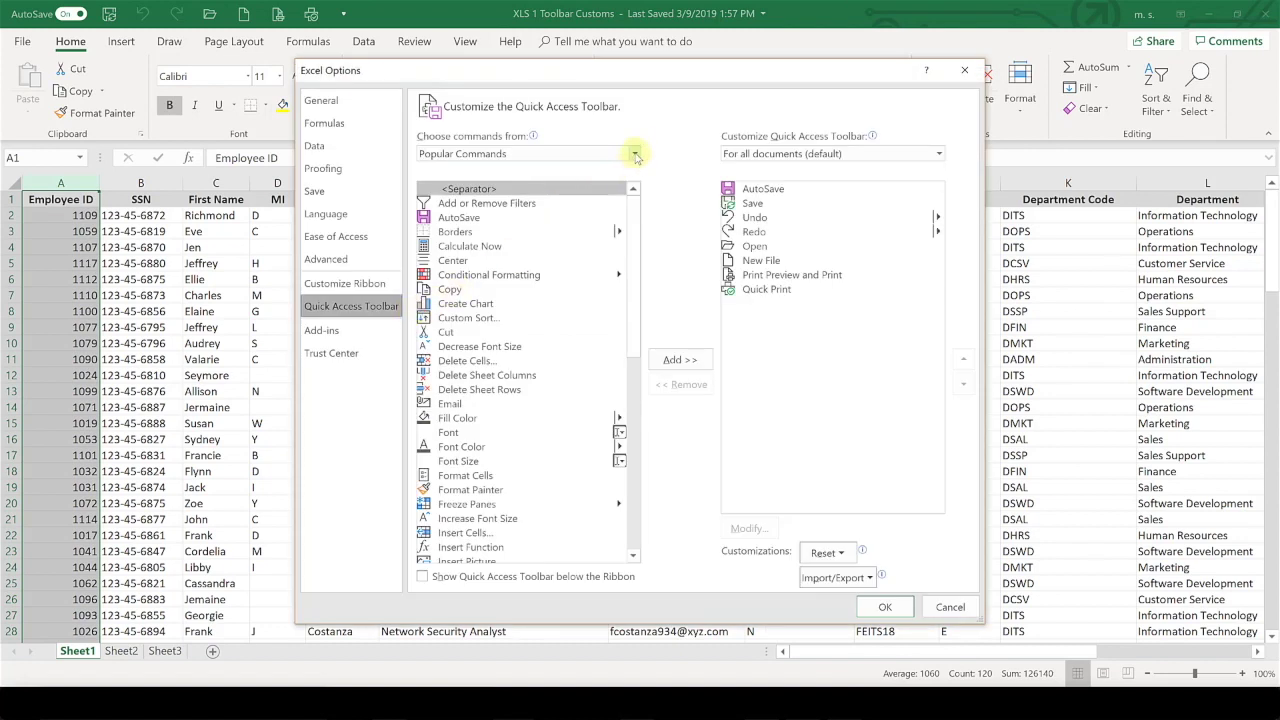
left_click(636, 156)
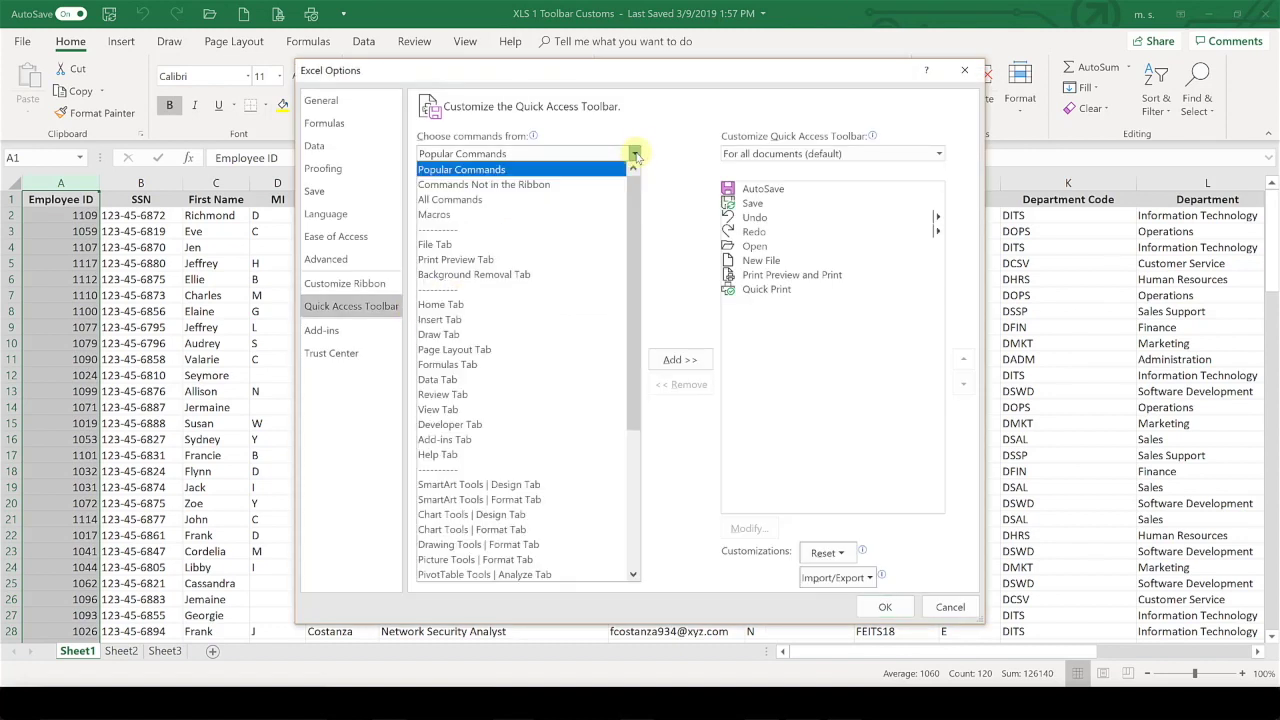
left_click(492, 200)
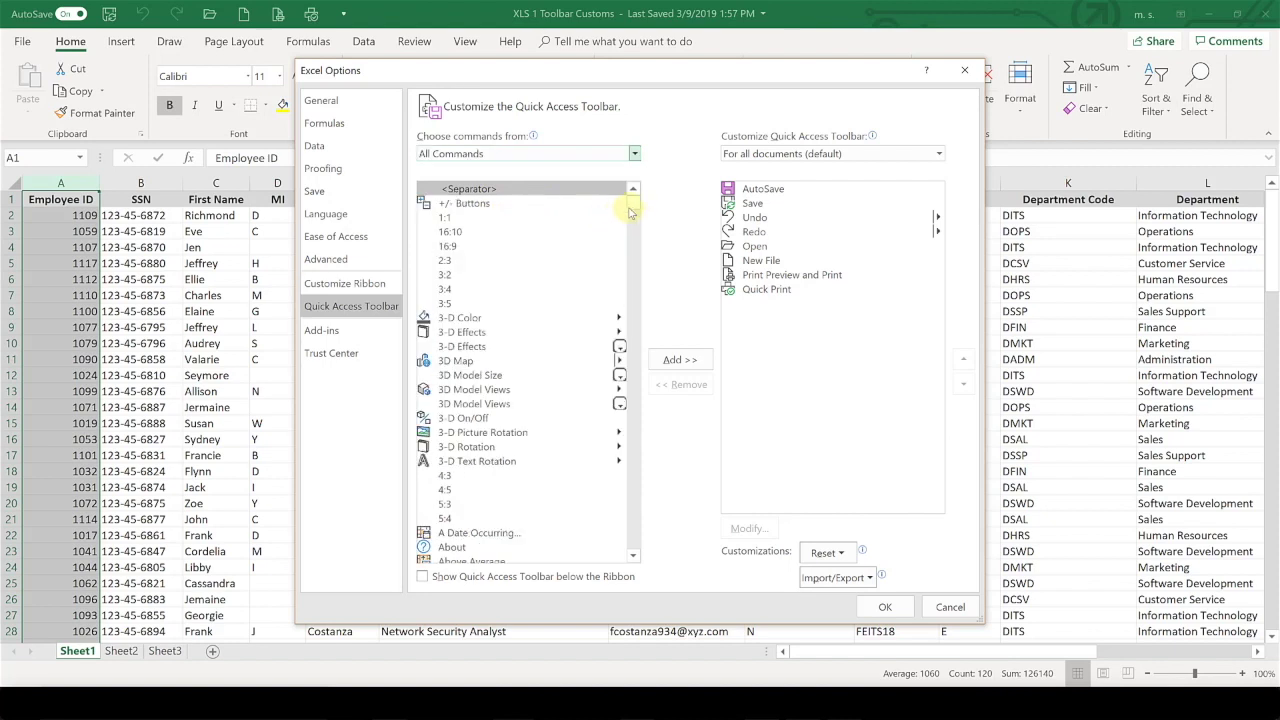
scroll(634, 210, "down", 5)
left_click_drag(640, 218, 644, 296)
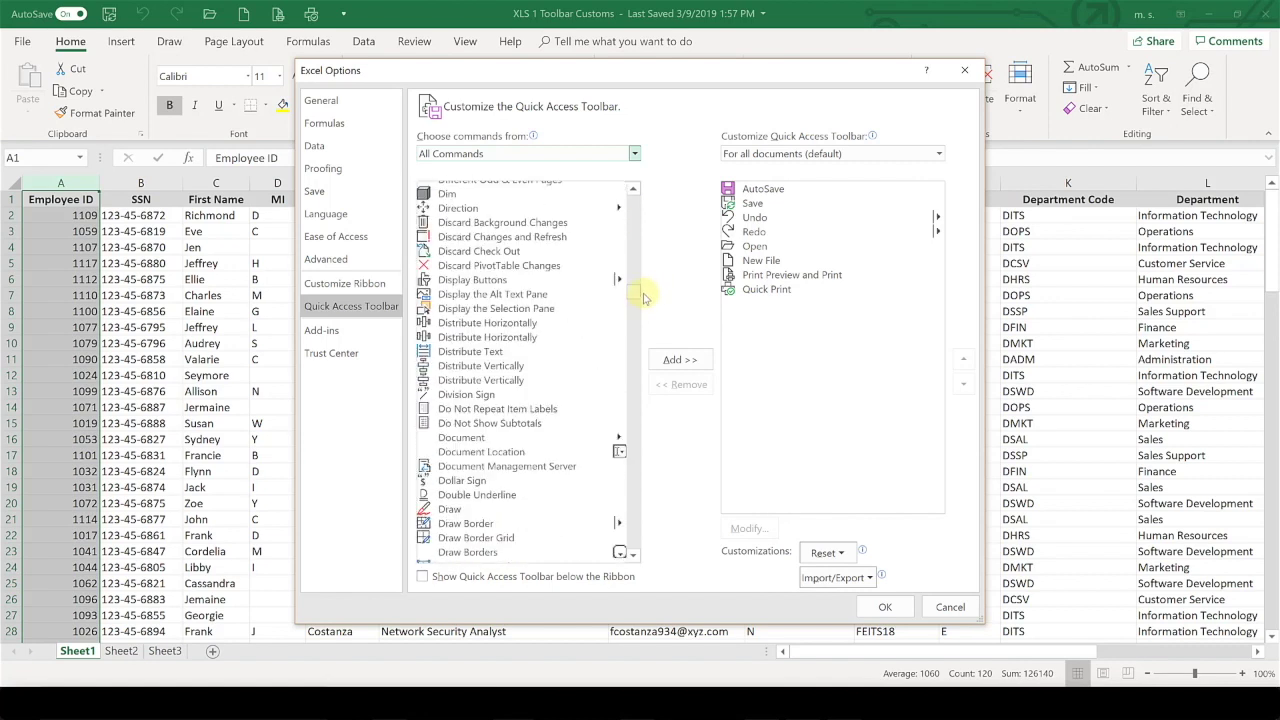
left_click(515, 456)
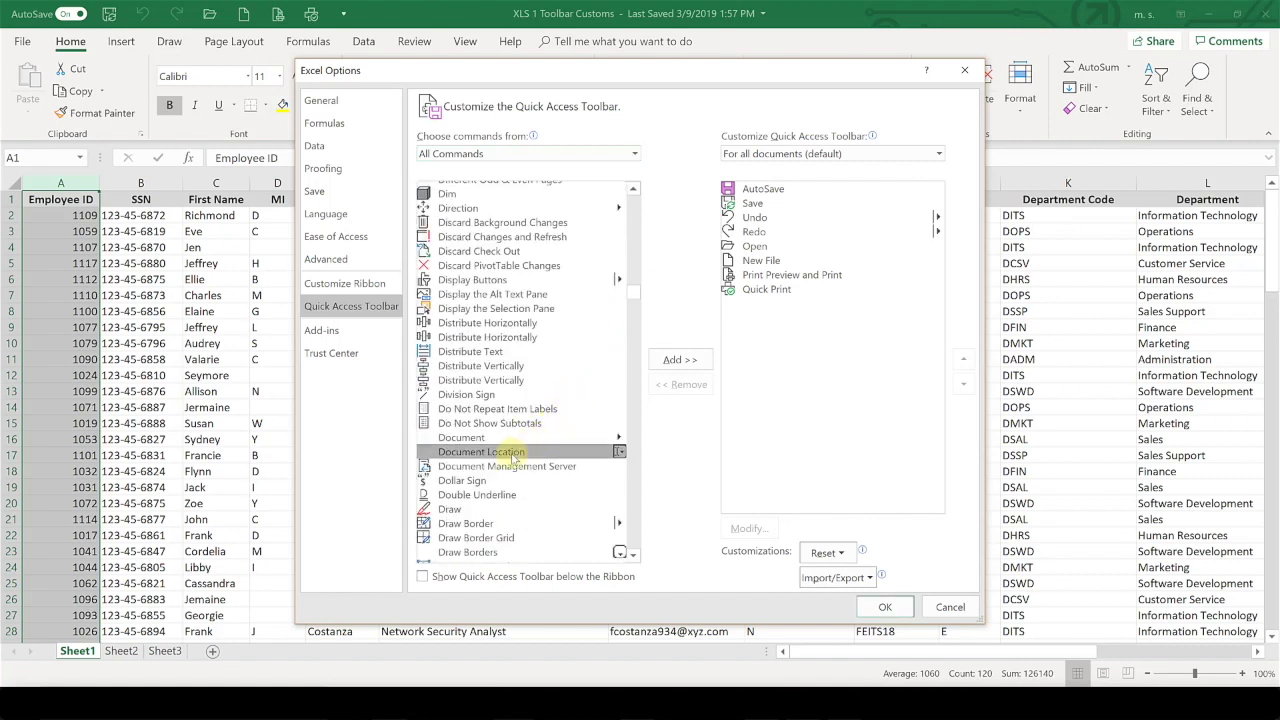
left_click(680, 360)
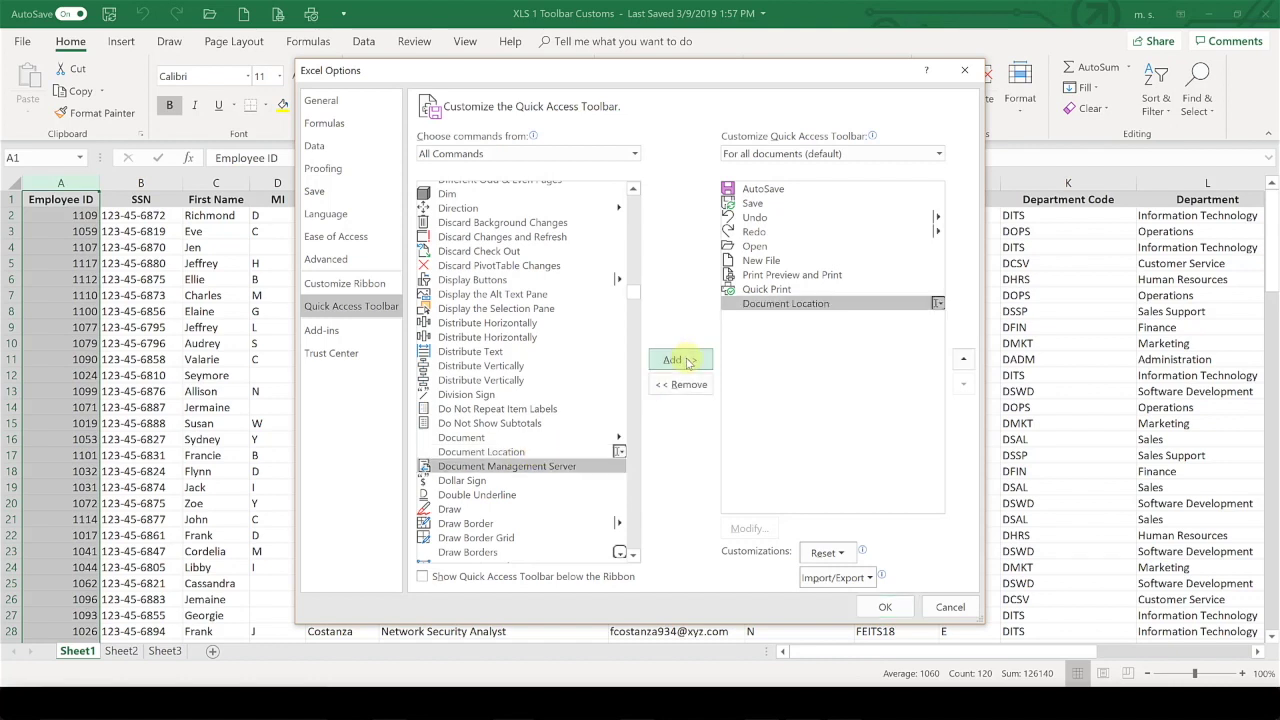
left_click(886, 608)
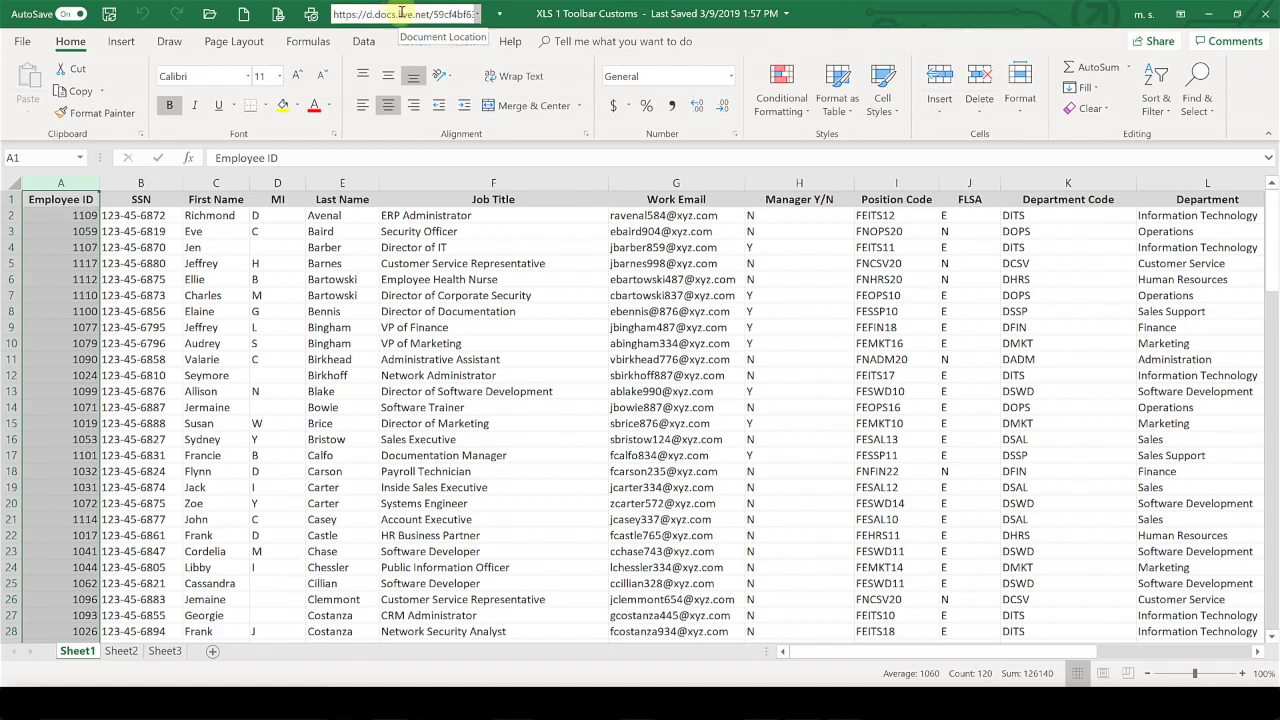
Step: Copy the workbook's full path from the Document Location box and switch to the blank Outlook message
left_click(403, 14)
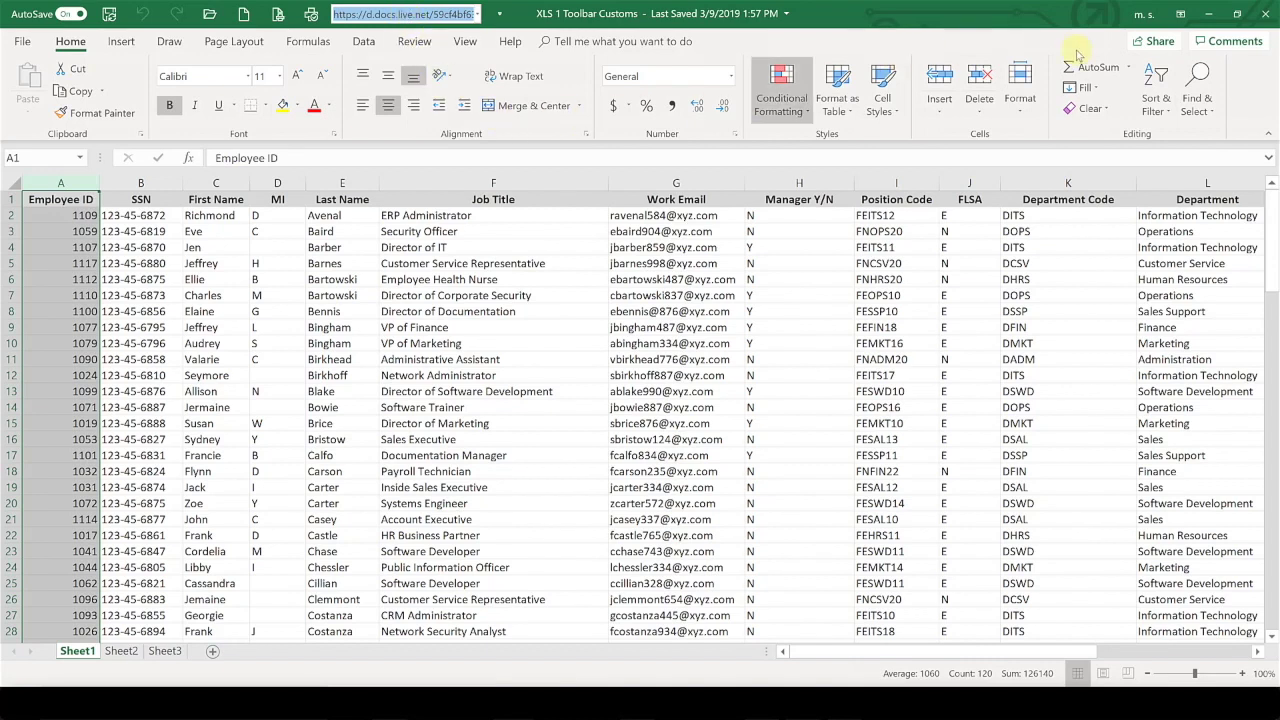
left_click(1210, 18)
left_click(1210, 18)
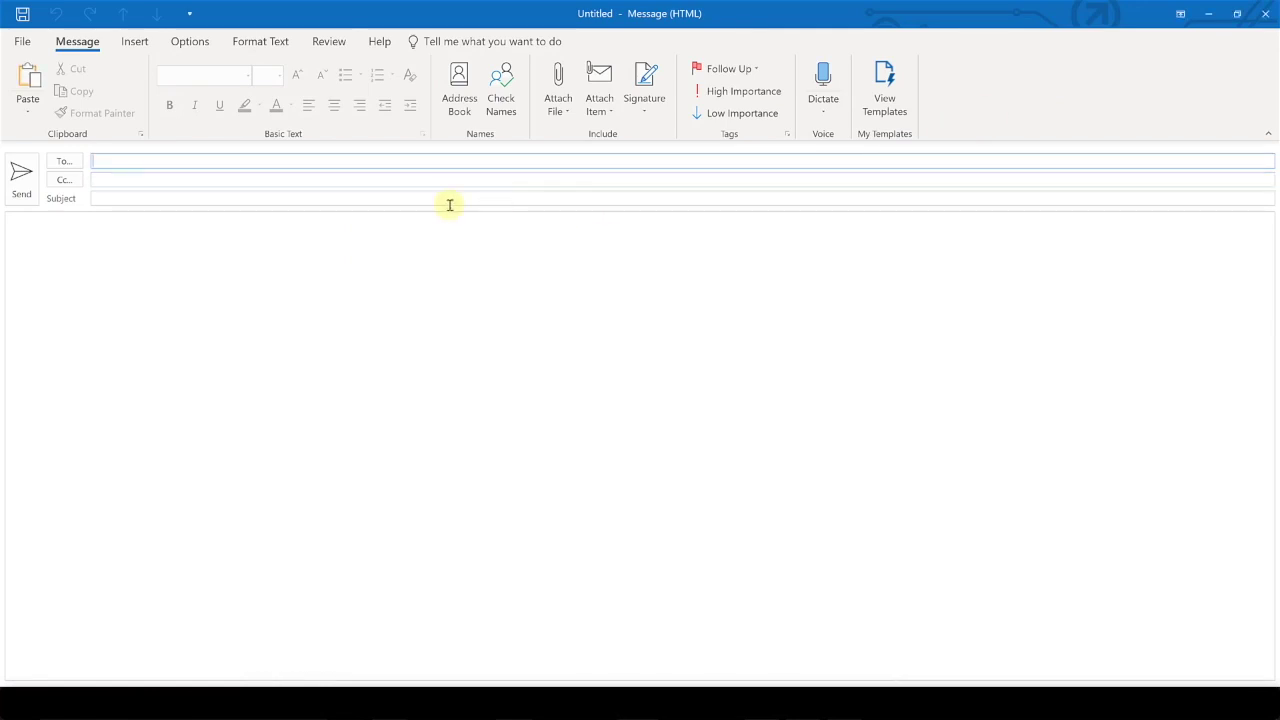
Step: Write a greeting to the recipient and "The file is saved at:", followed by the copied path trimmed to /Desktop/SSHR/XLS 1 Toolbar Customs.xlsx
left_click(113, 266)
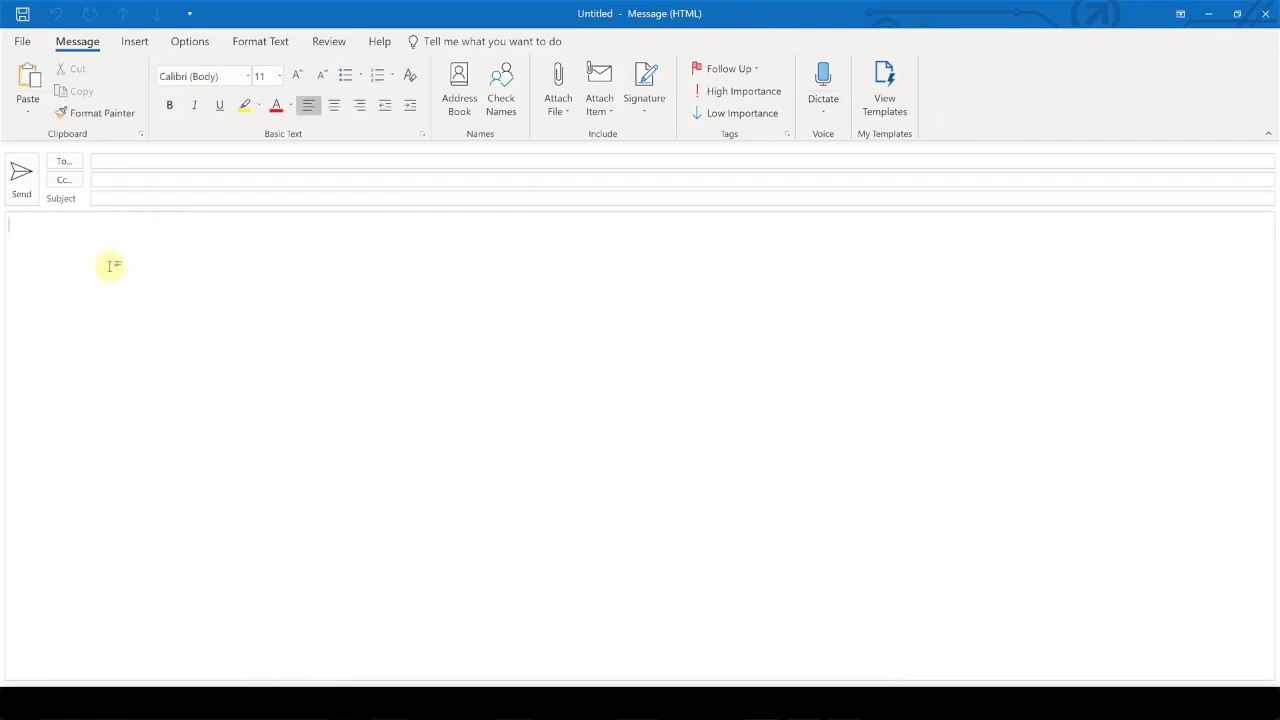
type("Hi Denise, ")
type("Th")
type("e file ")
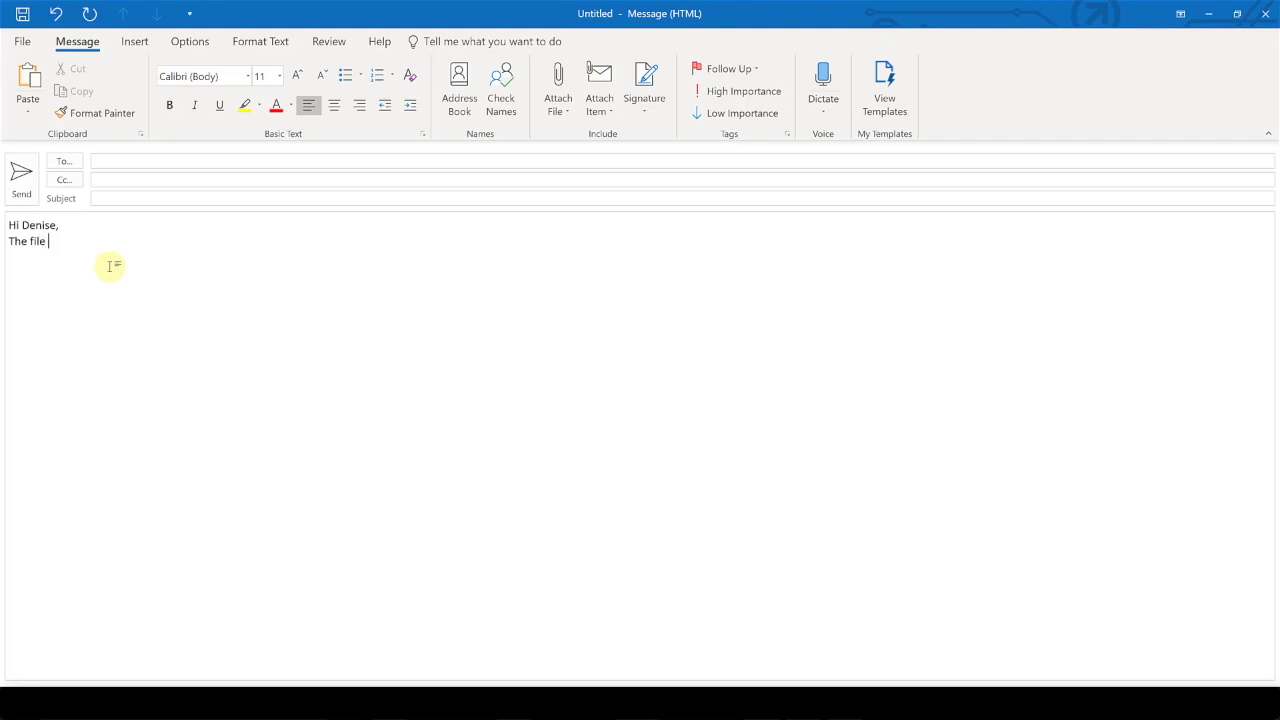
type("is saved at:")
key("ctrl+v")
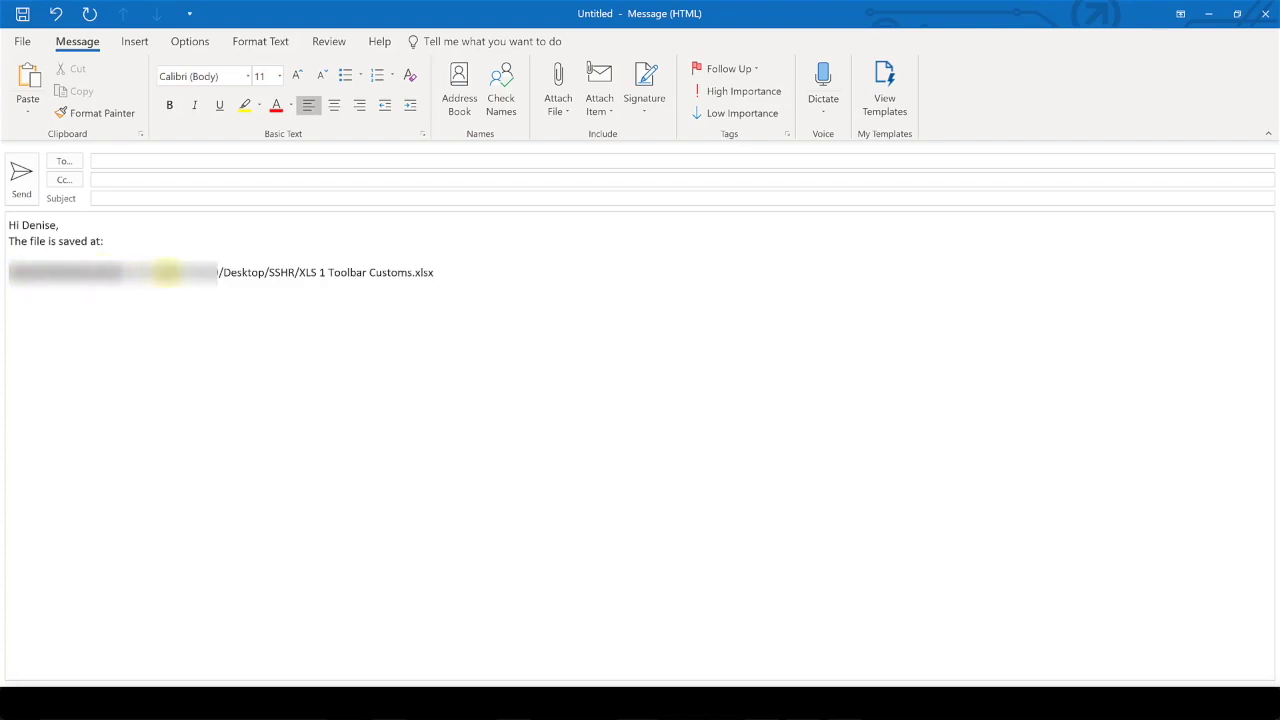
double_click(188, 272)
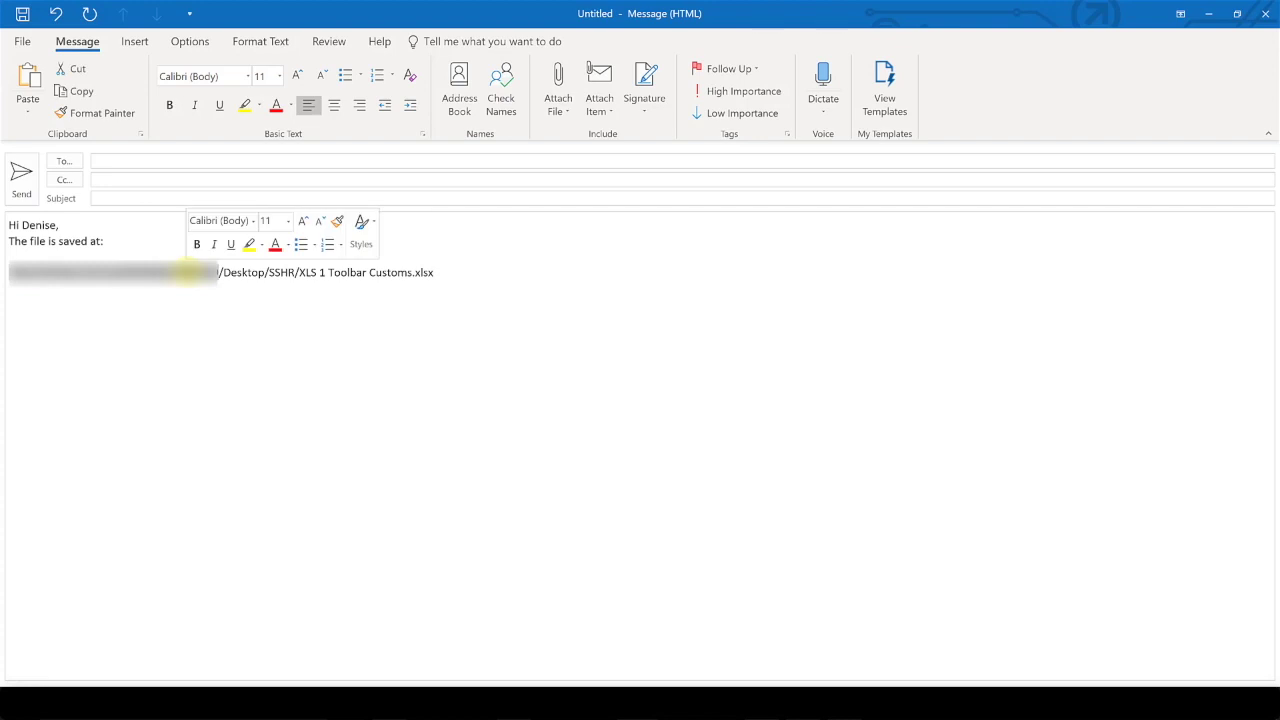
key("Delete")
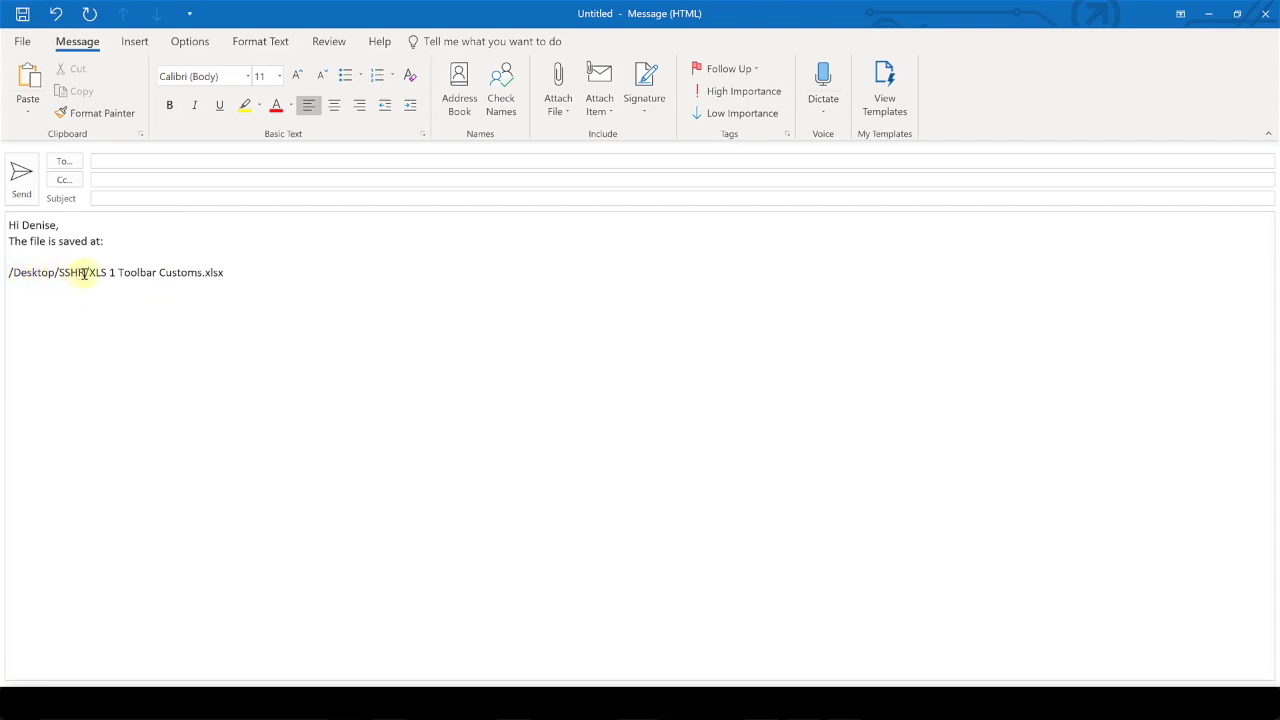
Step: Make the file name "XLS 1 Toolbar Customs" bold within the path and italicize the whole path line
left_click_drag(90, 272, 179, 275)
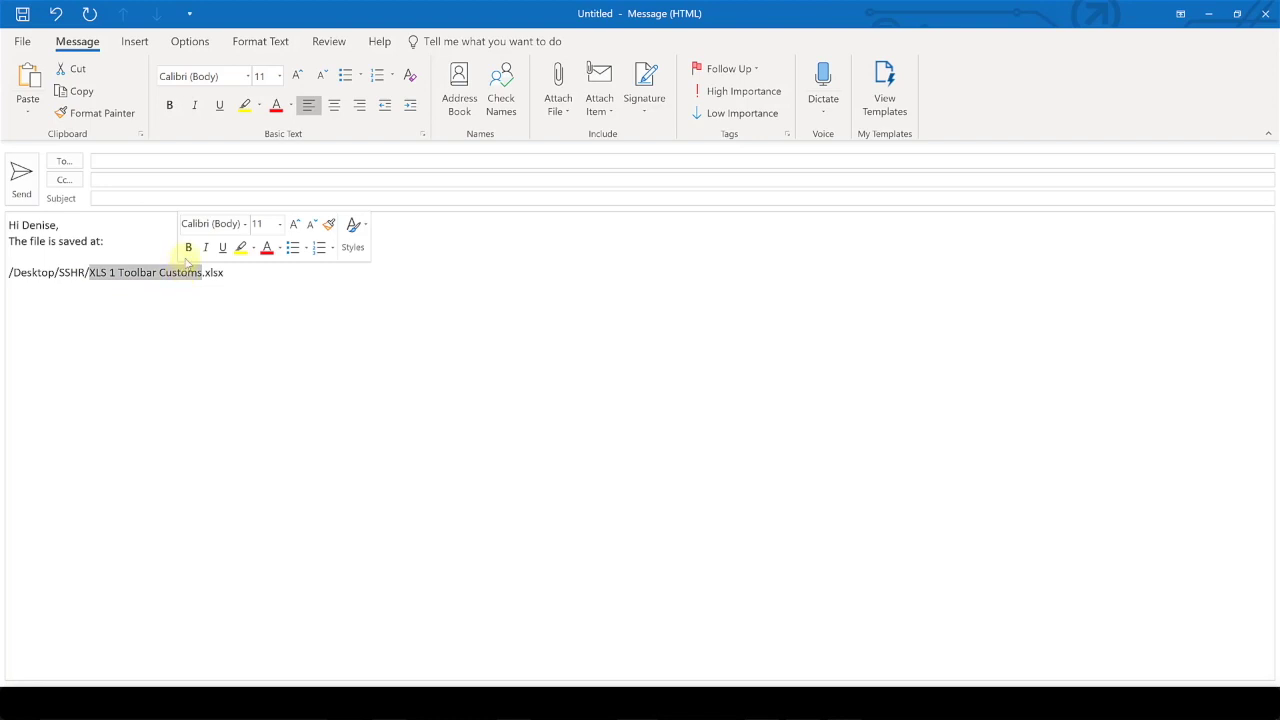
left_click(188, 247)
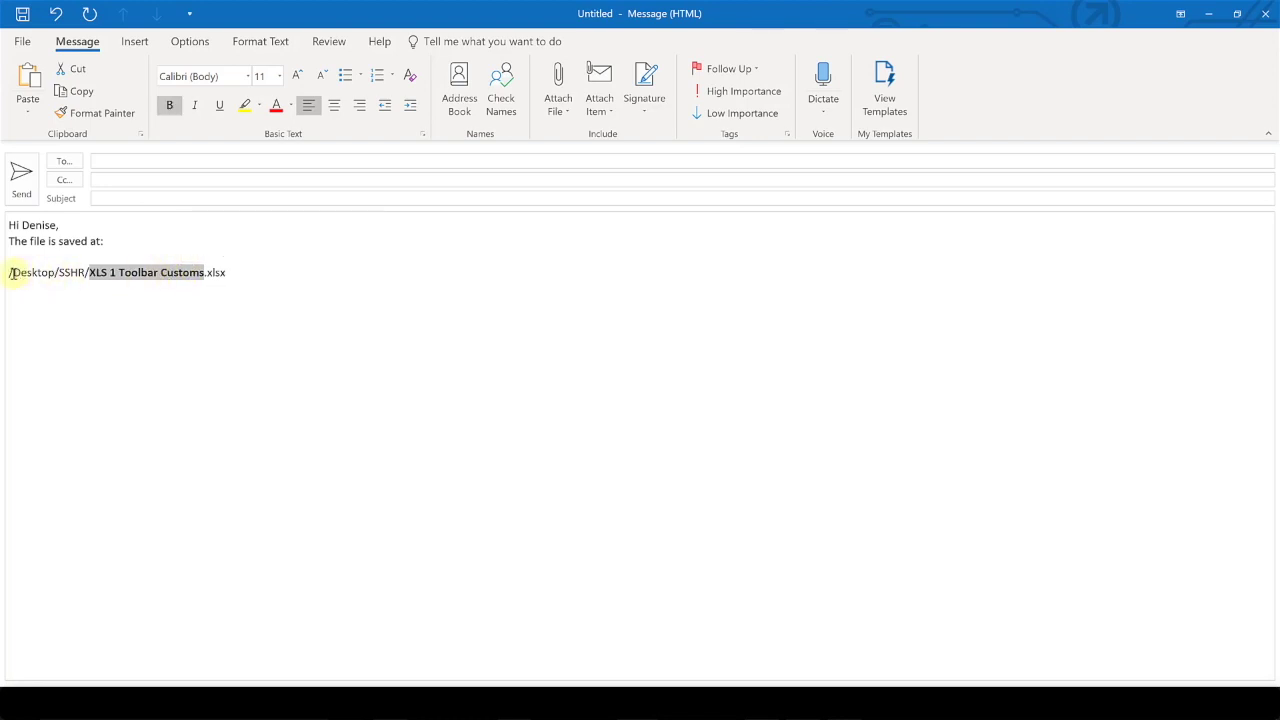
left_click_drag(10, 272, 232, 272)
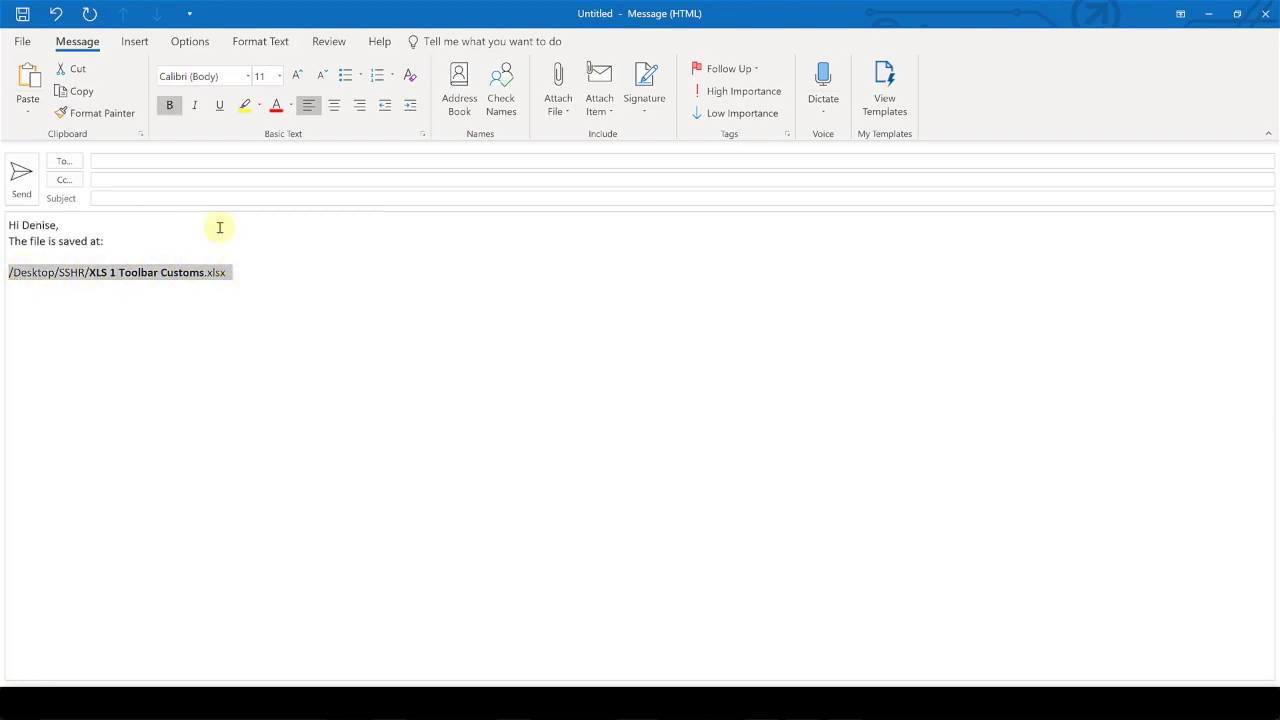
left_click(194, 105)
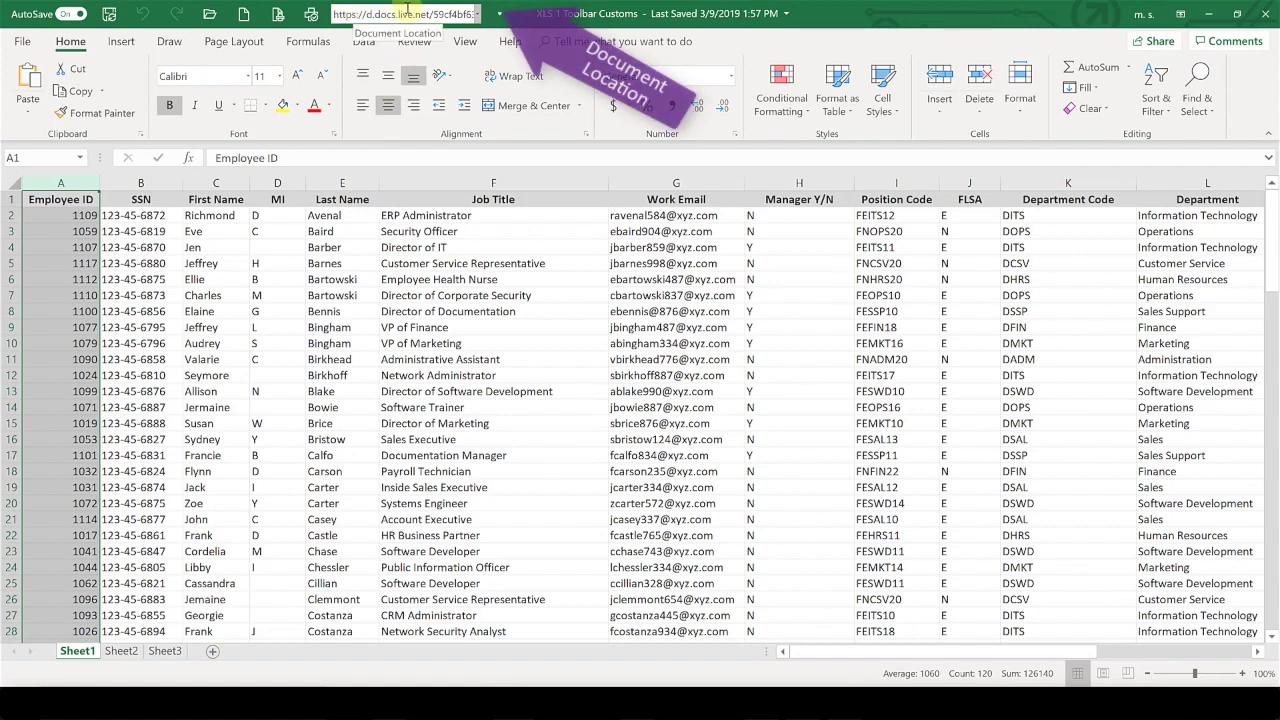
left_click(500, 16)
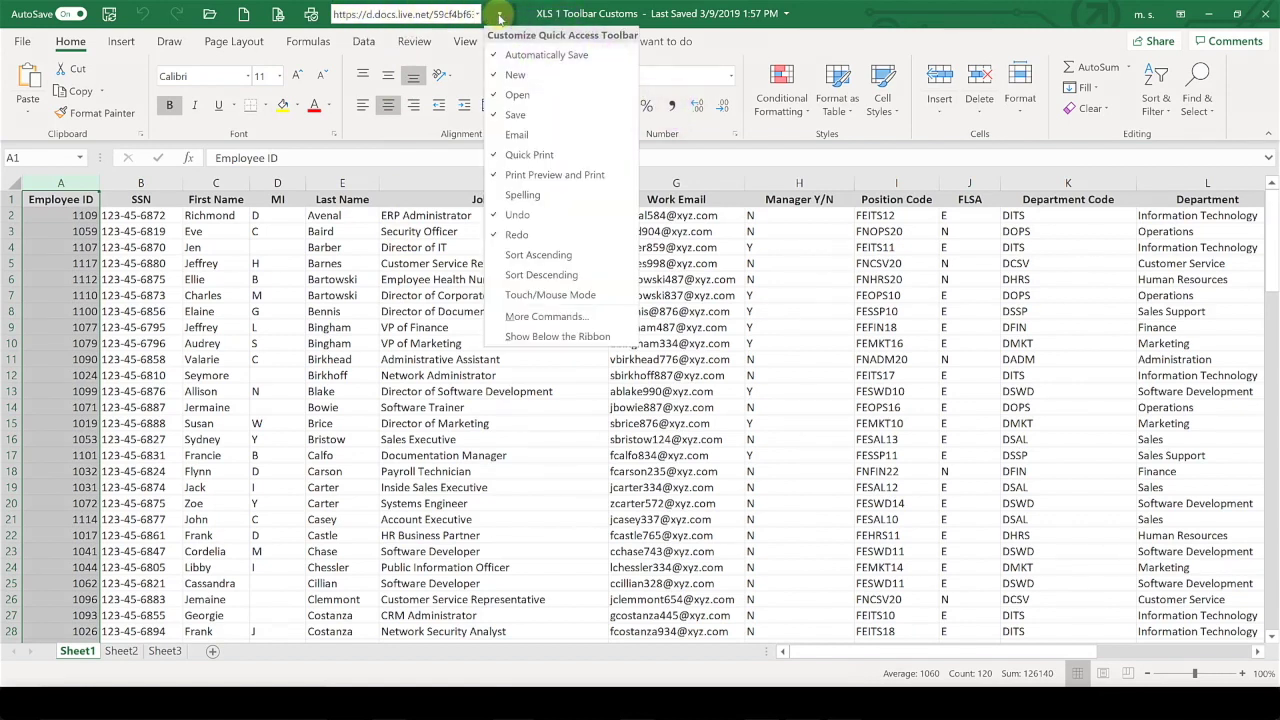
left_click(500, 16)
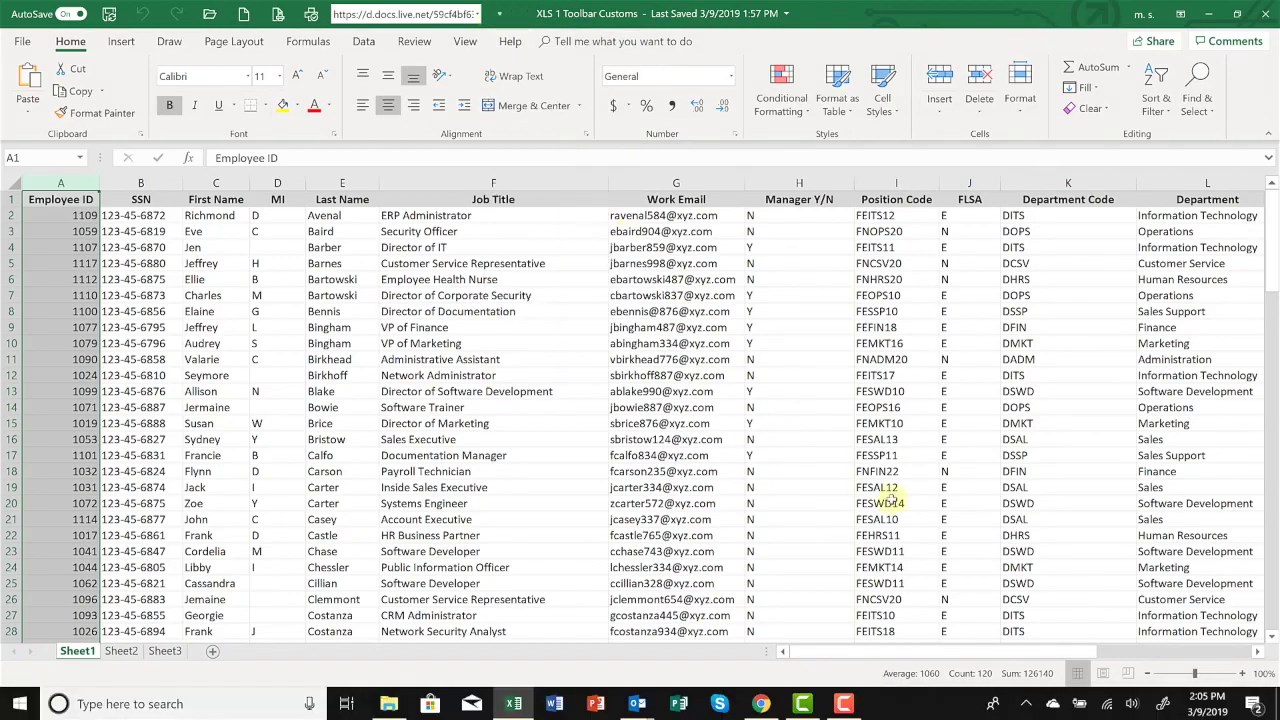